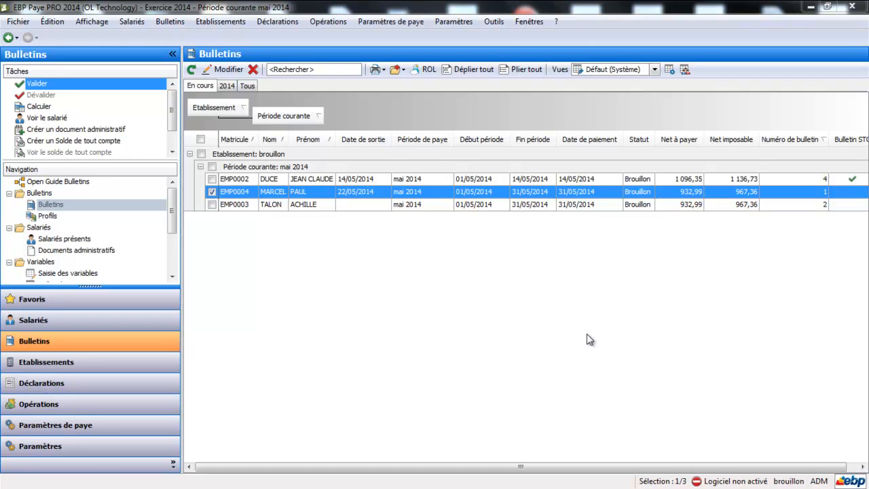
Open the May 2014 payslip with exit date 22/05/2014 and review the settings of its COTPREVNC contribution item.
double_click(426, 191)
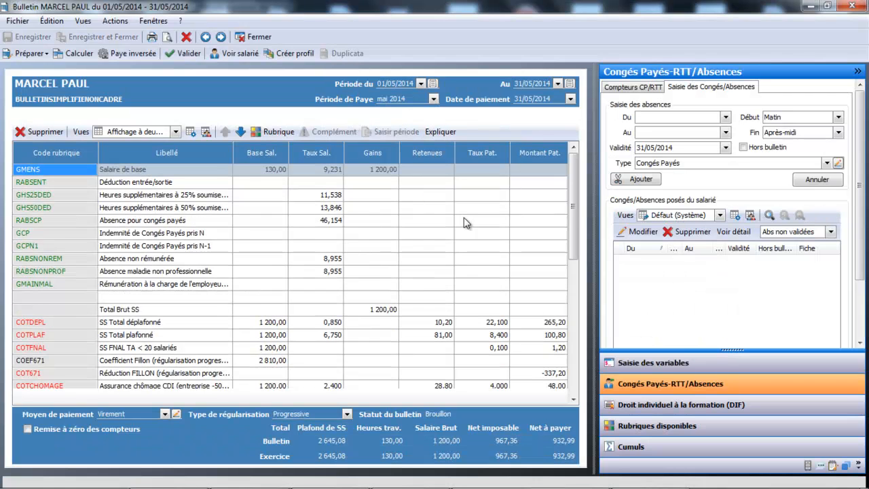
drag(575, 205, 572, 275)
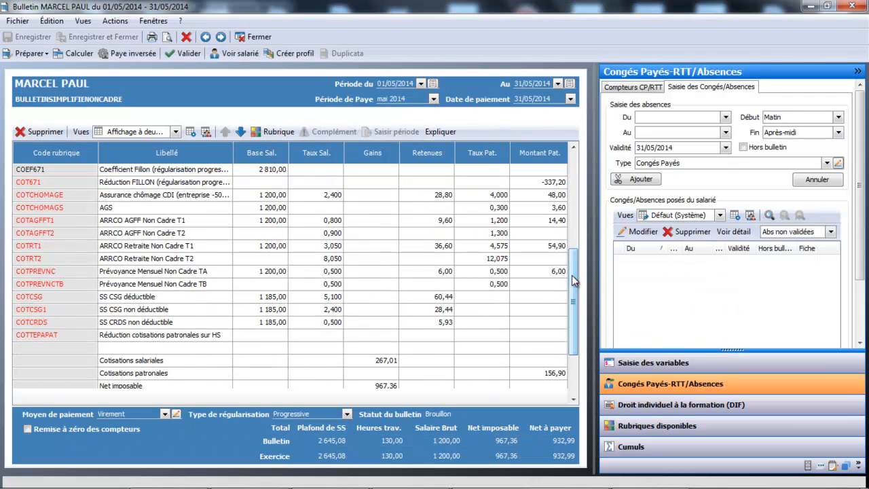
click(78, 271)
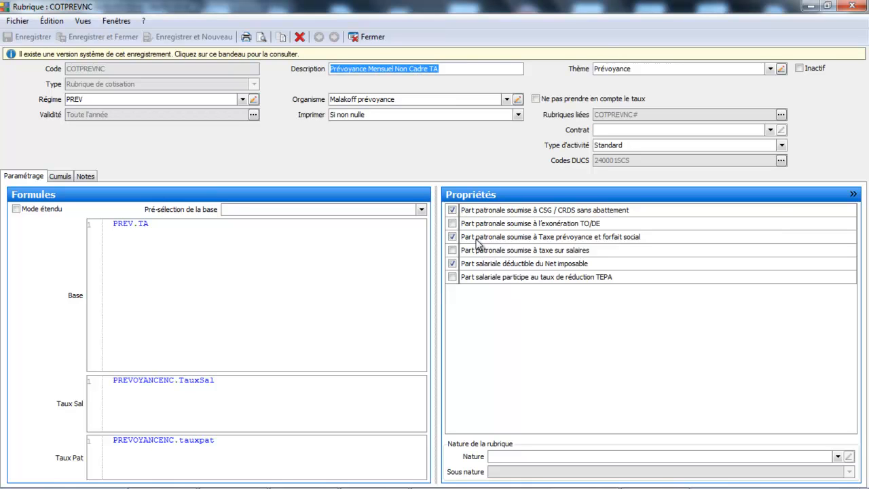
click(367, 38)
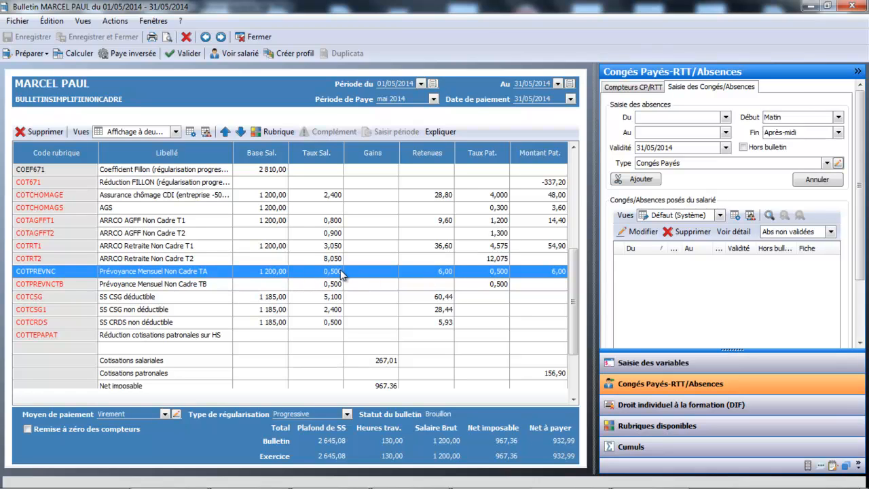
Examine the COTCSG base against the gross salary and the other contribution lines, and close the payslip.
click(272, 299)
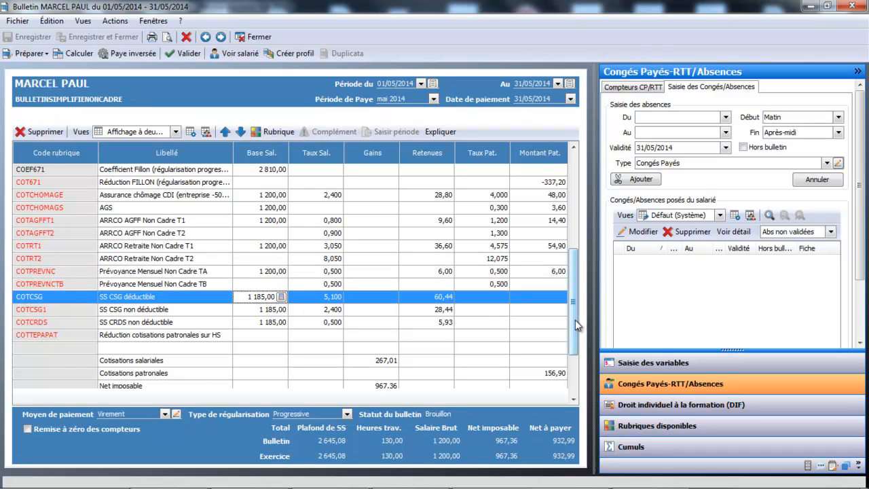
drag(575, 320, 568, 146)
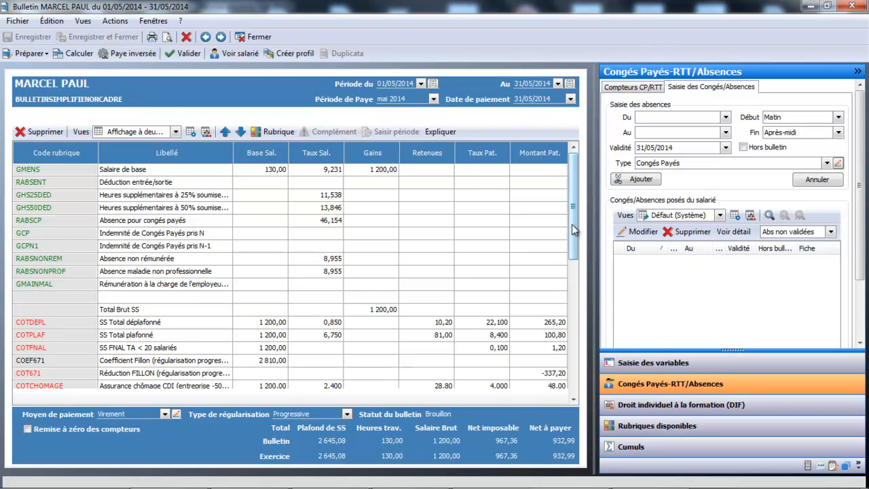
drag(572, 224, 581, 369)
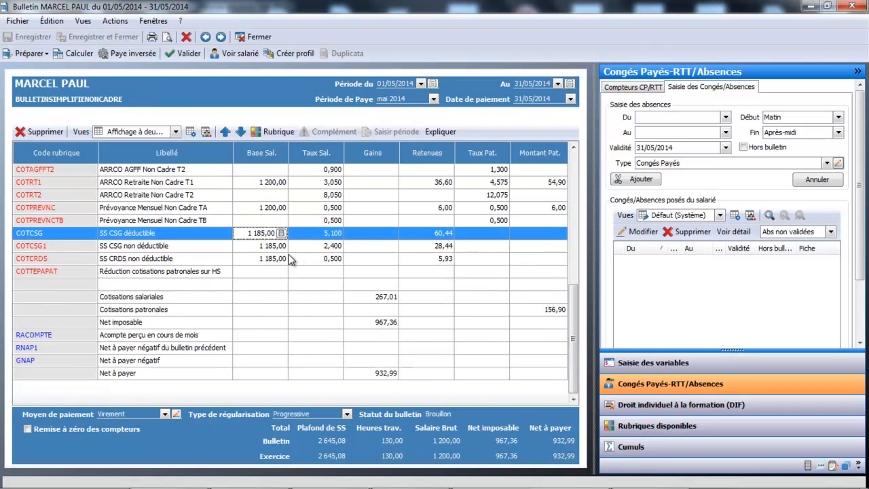
click(256, 36)
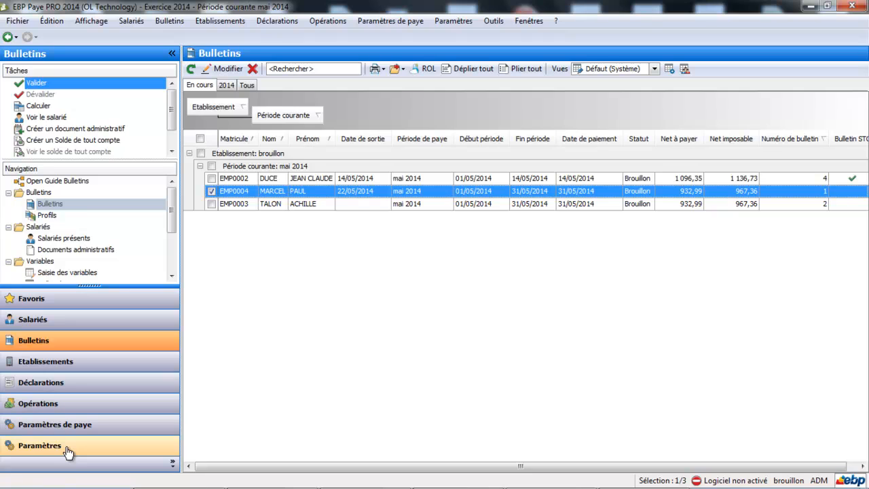
Display the payroll contribution items and filter them by the theme Prévoyance.
click(78, 425)
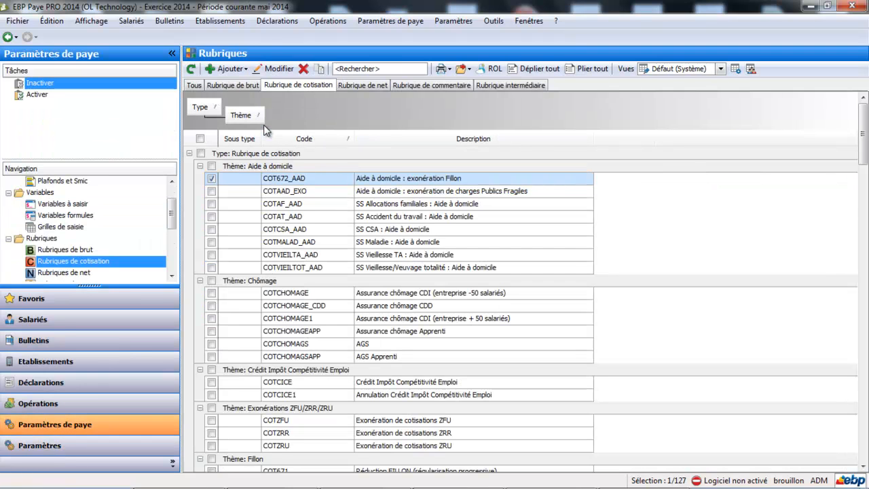
click(259, 112)
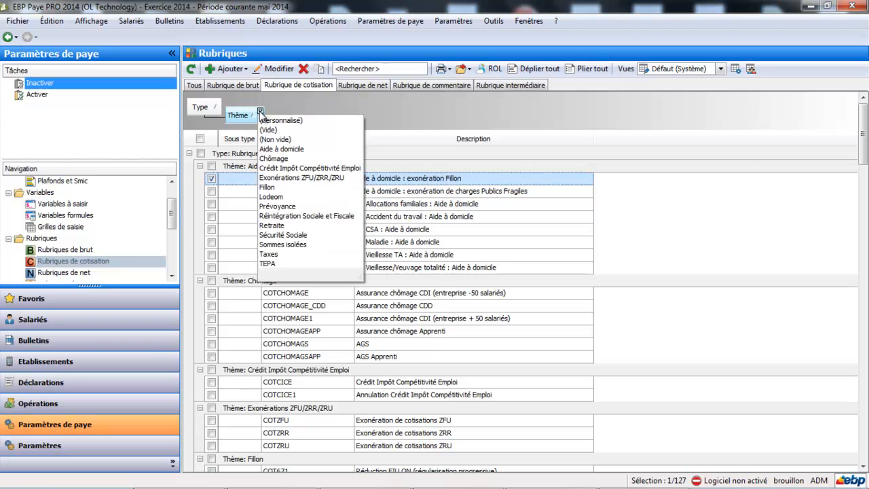
click(271, 210)
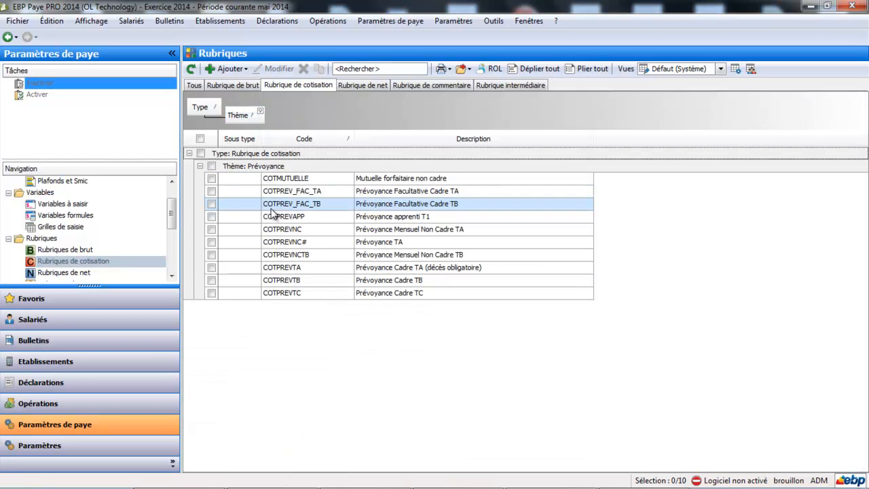
click(337, 232)
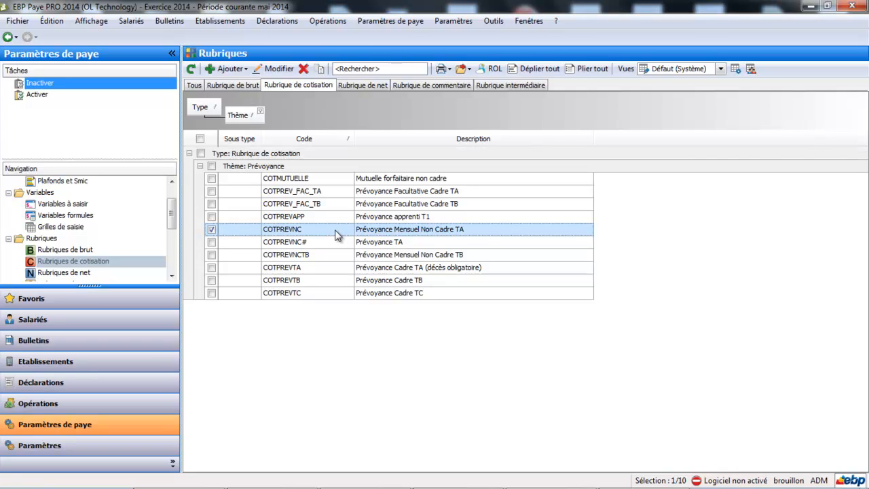
click(319, 69)
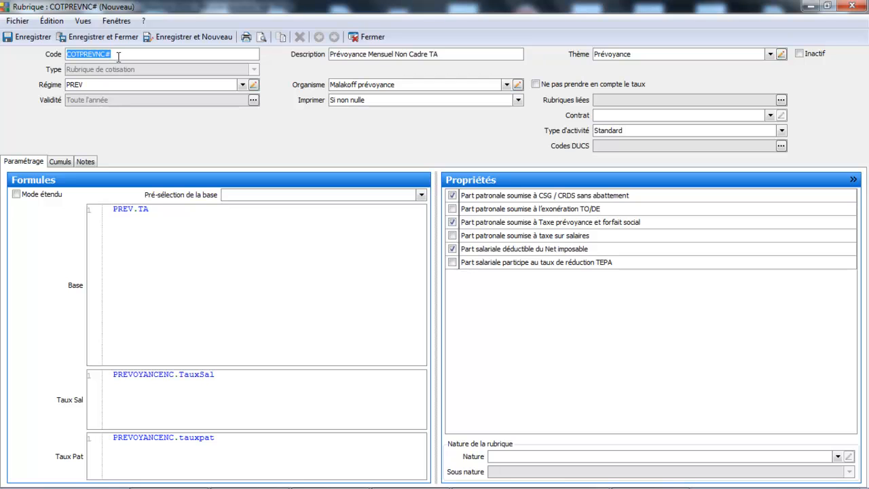
click(373, 38)
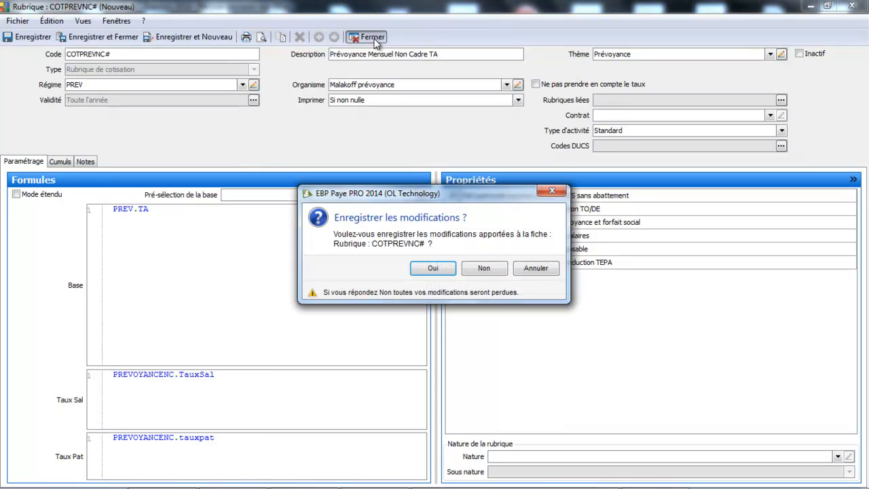
click(484, 268)
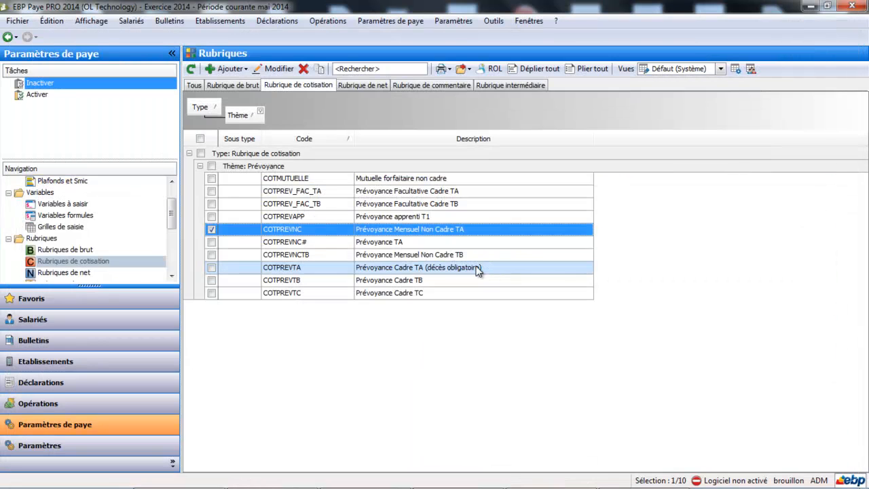
Change the description of contribution item COTPREVNC# to "Prévoyance TA sousmise CSG", and save and close the record.
click(340, 243)
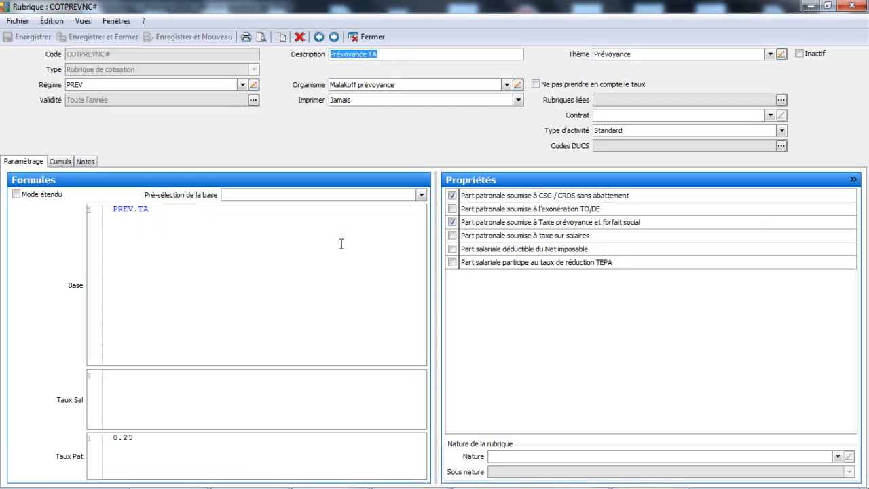
double_click(399, 57)
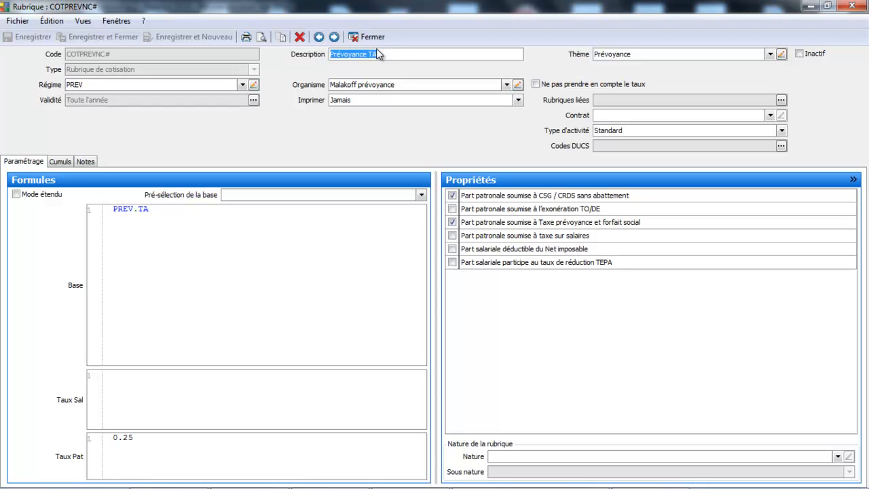
click(379, 55)
text(soumise )
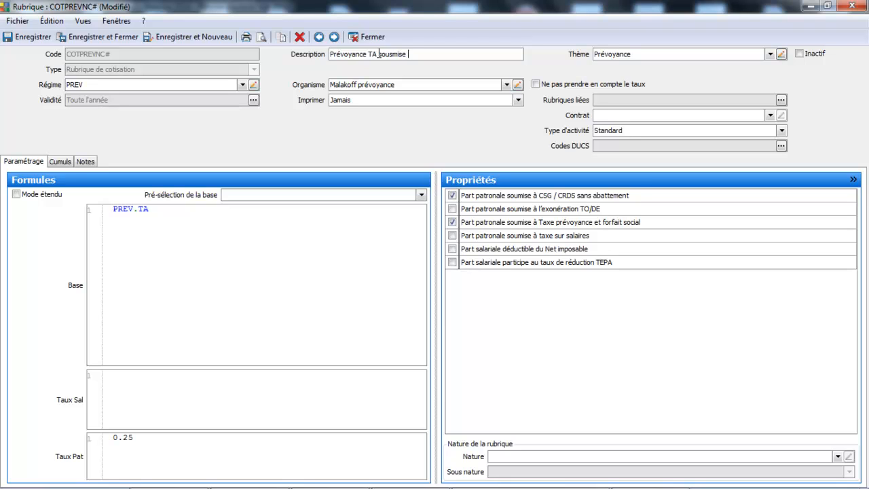
text(CSG)
key(Tab)
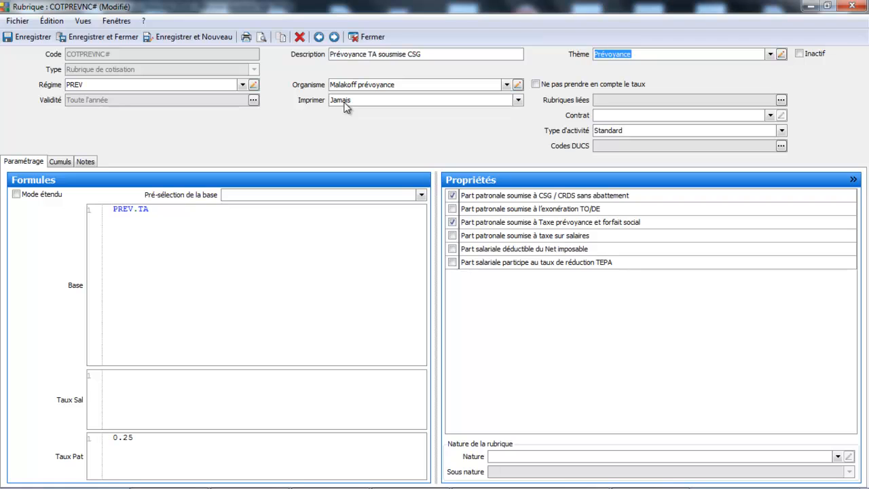
click(450, 196)
click(138, 439)
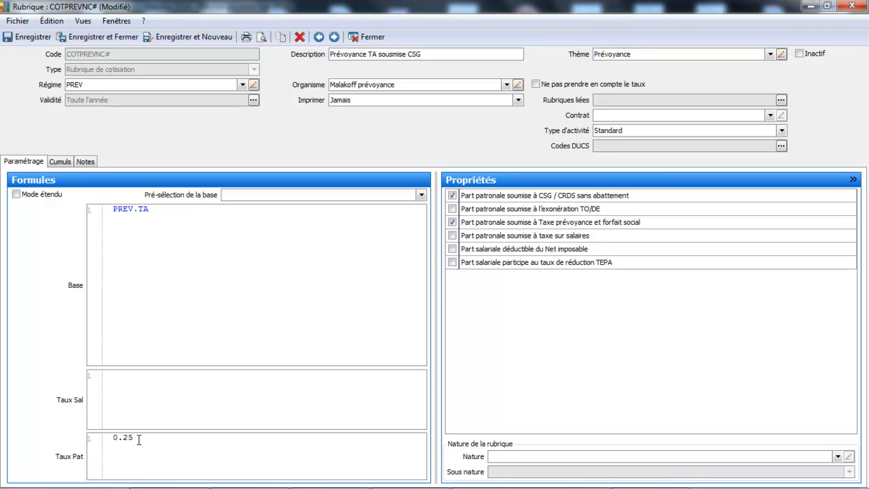
click(119, 38)
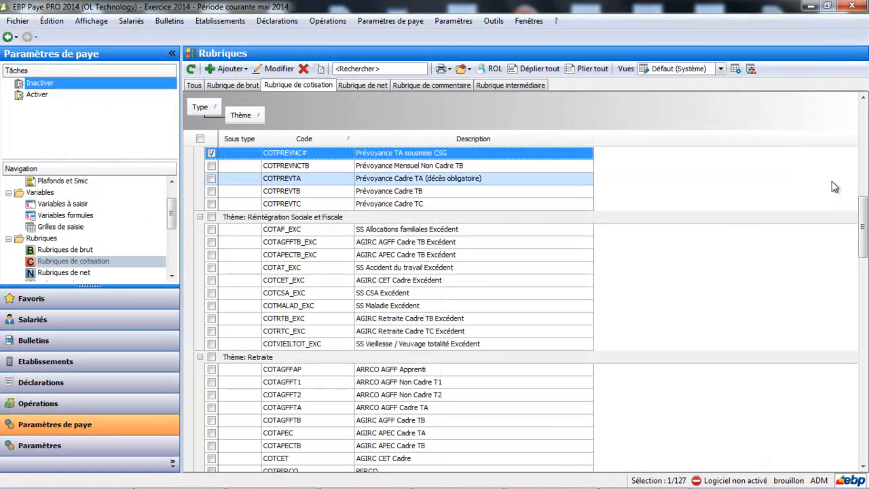
In item COTPREVNC, disable the employer share's CSG / CRDS sans abattement and Taxe prévoyance et forfait social properties, and save and close it.
click(863, 97)
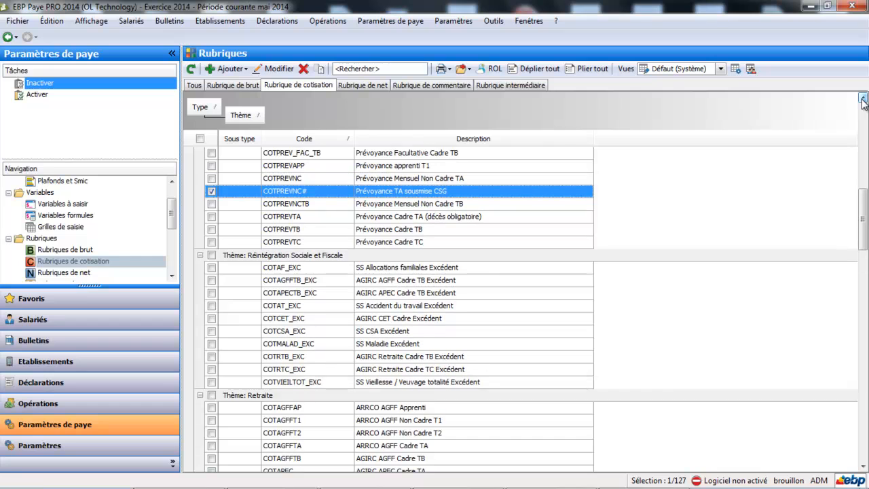
click(338, 179)
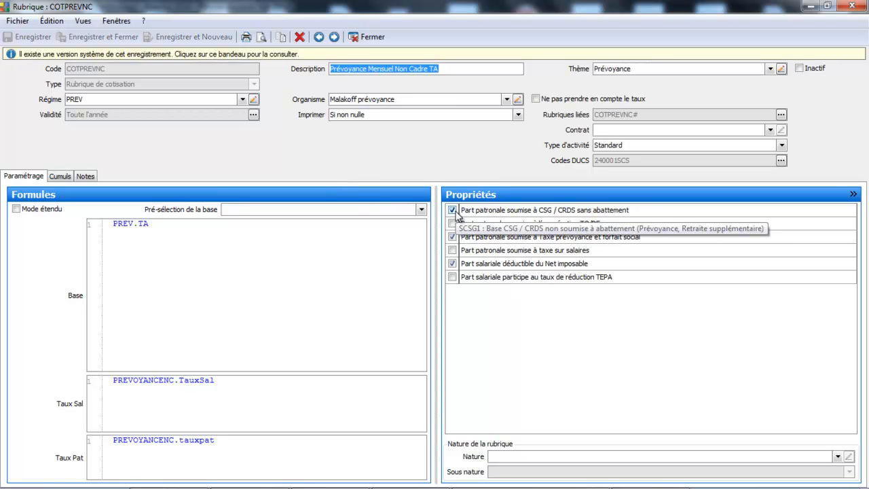
click(452, 211)
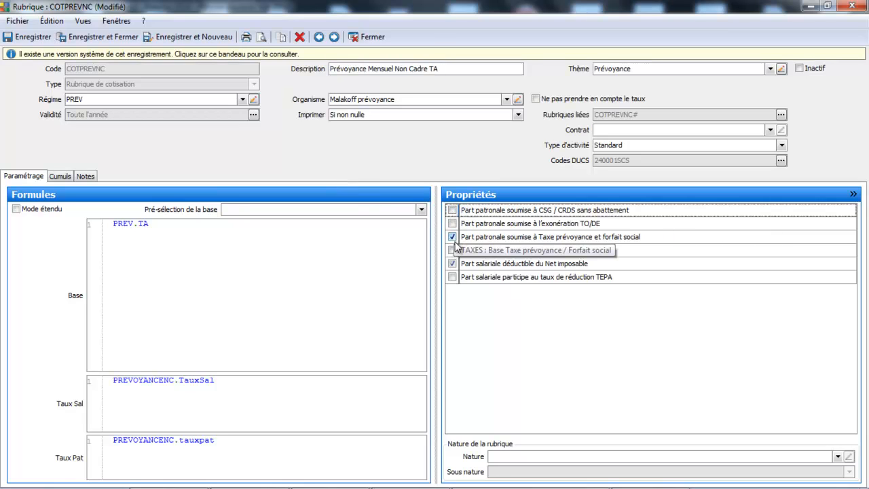
click(453, 237)
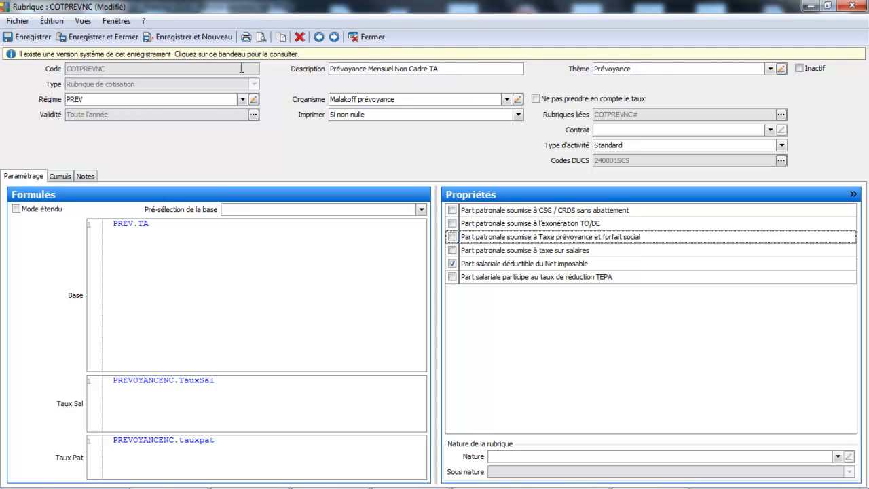
click(106, 37)
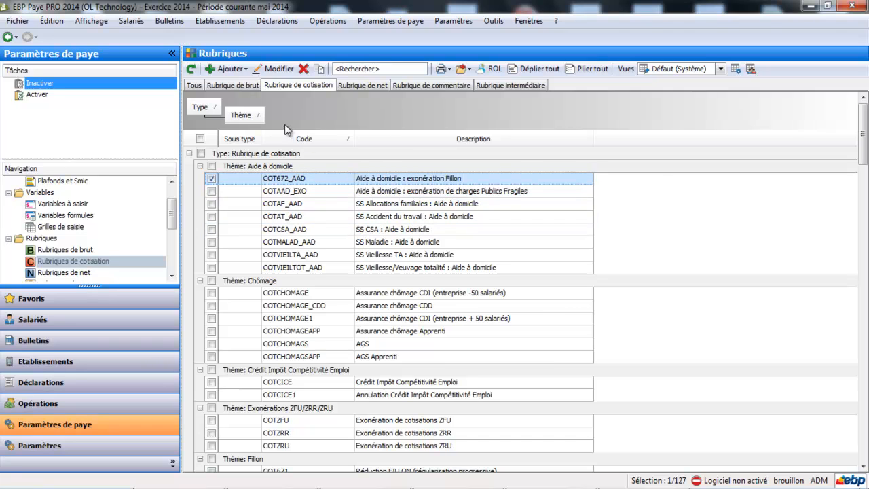
Filter the contribution items by Prévoyance again and check the properties and linked item of COTPREVNC.
click(260, 111)
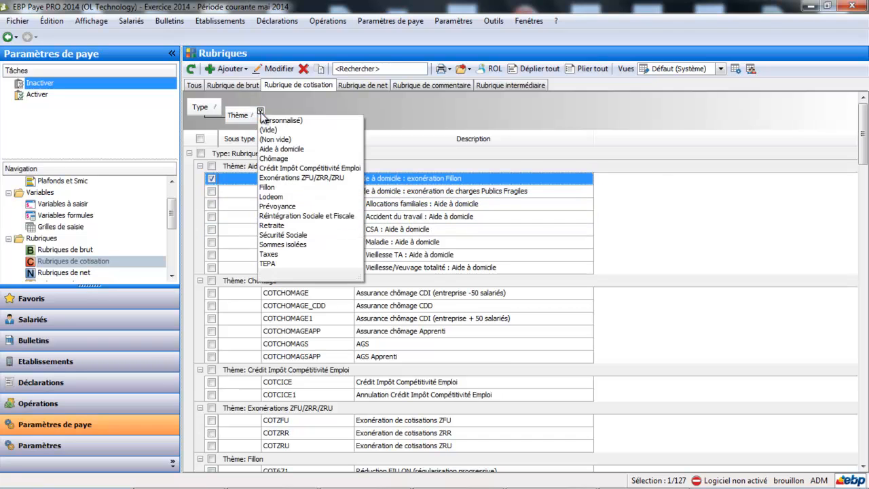
click(283, 206)
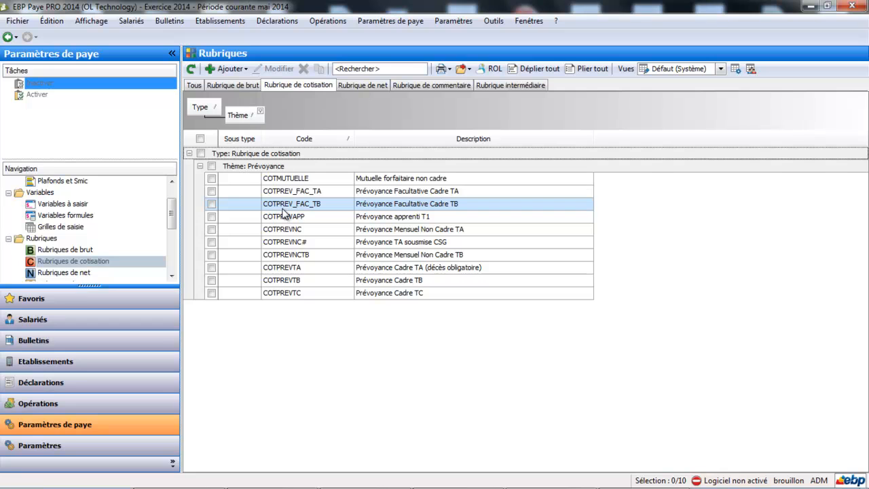
click(312, 218)
click(304, 229)
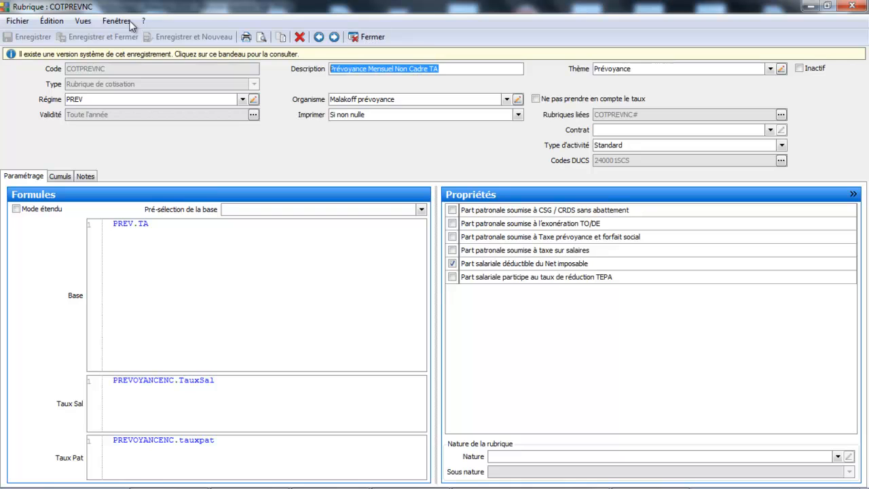
click(370, 37)
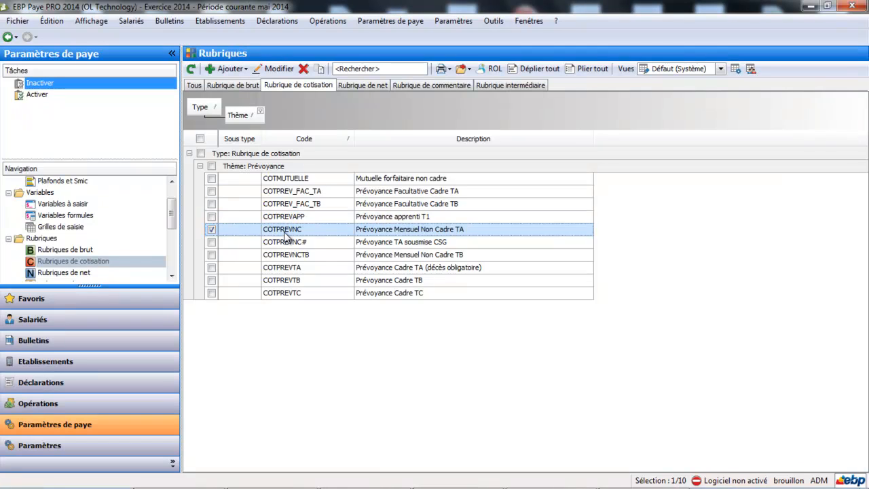
Reopen the May 2014 payslip with exit date 22/05/2014 and recalculate it with the changed COTPREVNC item.
click(102, 347)
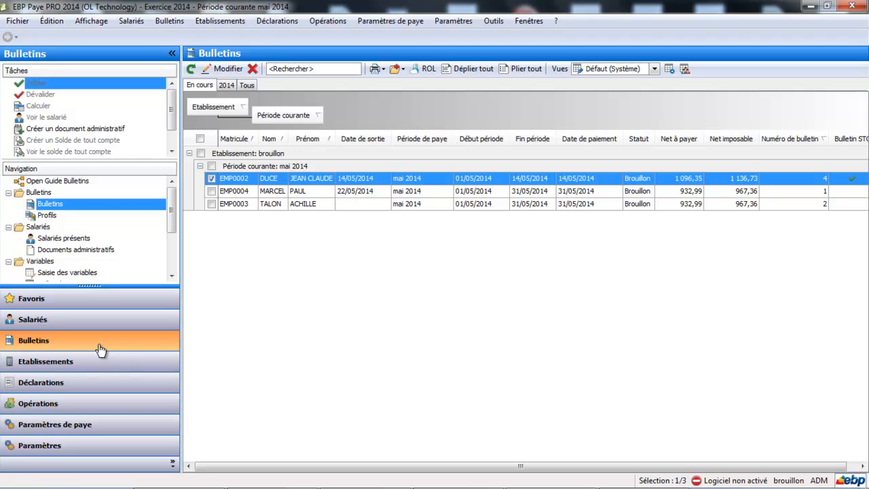
click(307, 195)
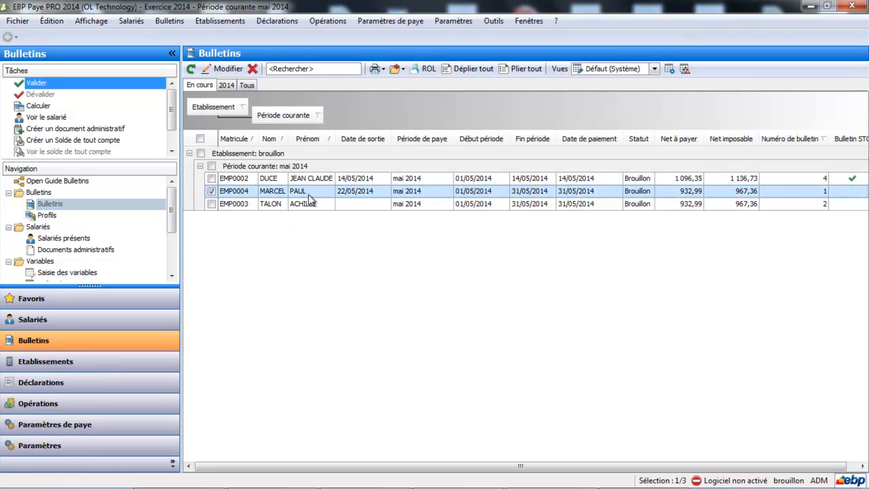
double_click(308, 196)
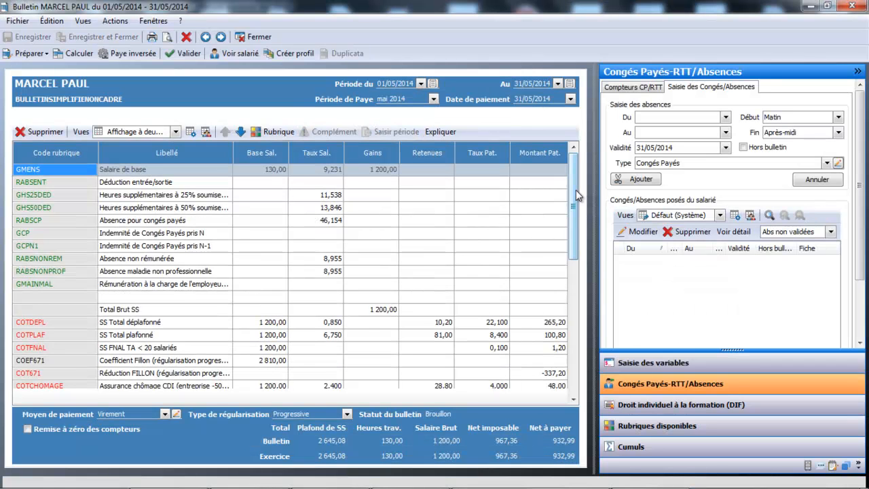
drag(574, 194, 570, 281)
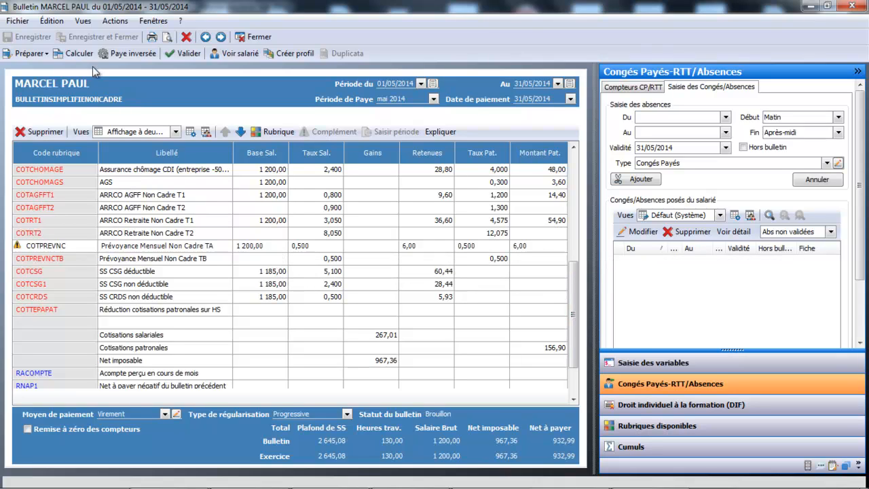
click(78, 53)
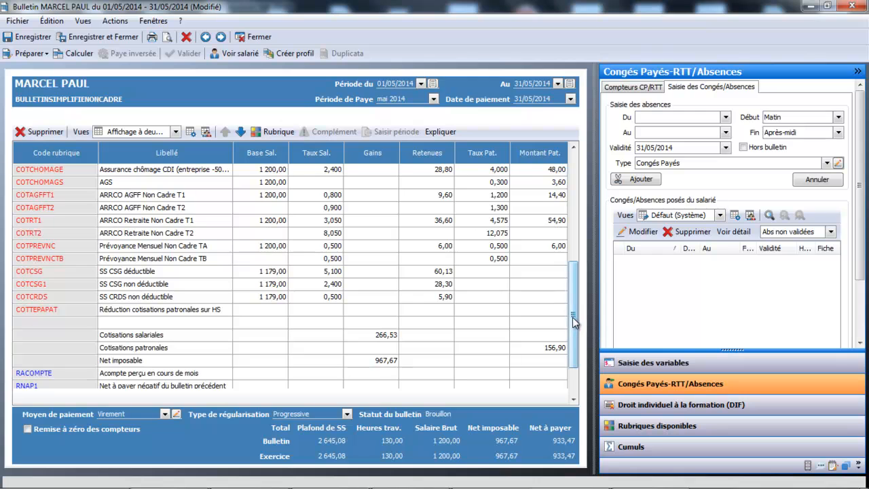
Search the available items for cotprevnc and insert COTPREVNC# into the payslip directly below COTPREVNC.
drag(573, 317, 558, 327)
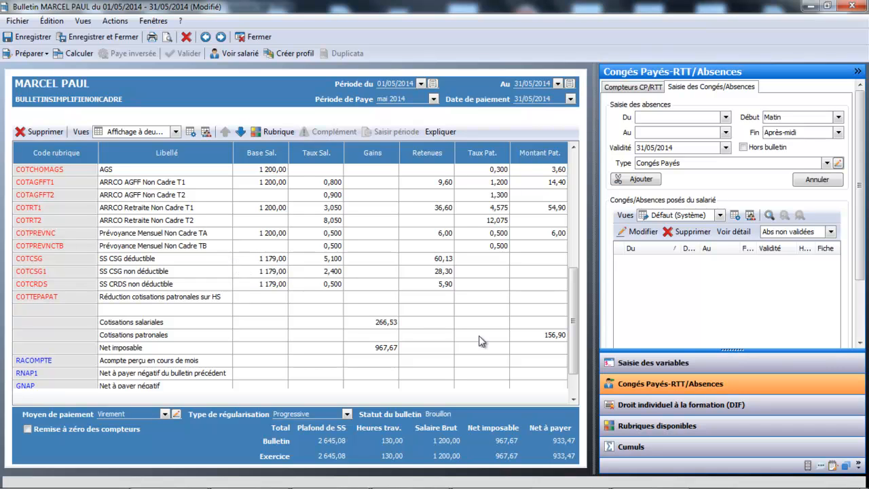
click(644, 430)
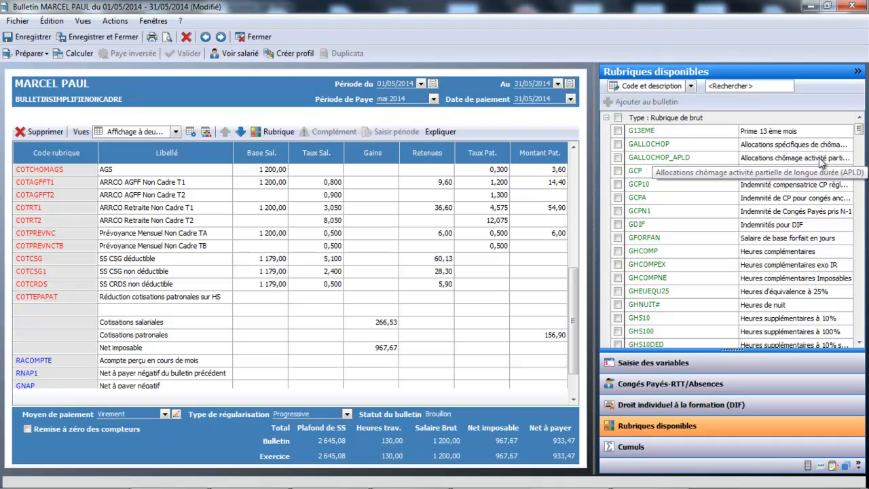
click(757, 86)
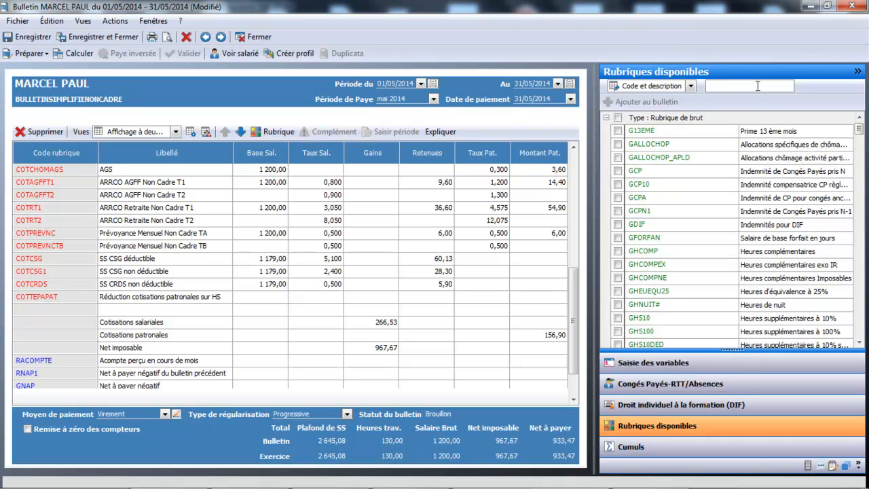
text(cotprevnc)
click(657, 151)
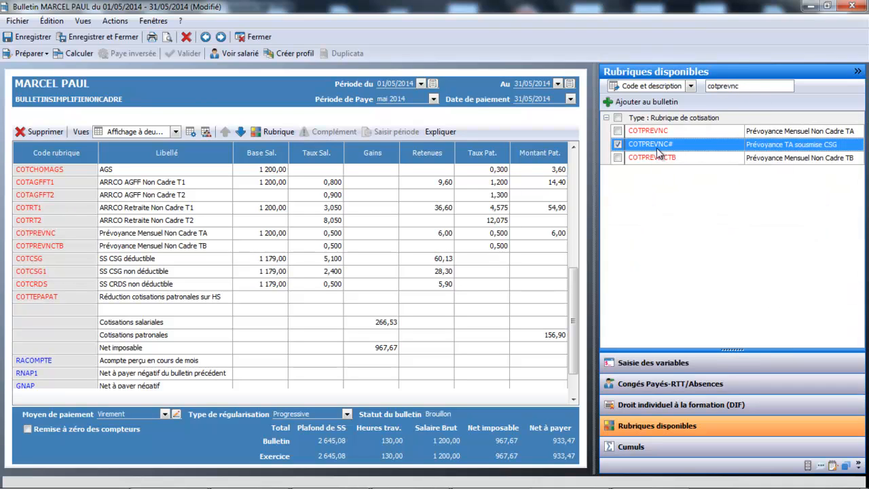
drag(657, 150, 200, 246)
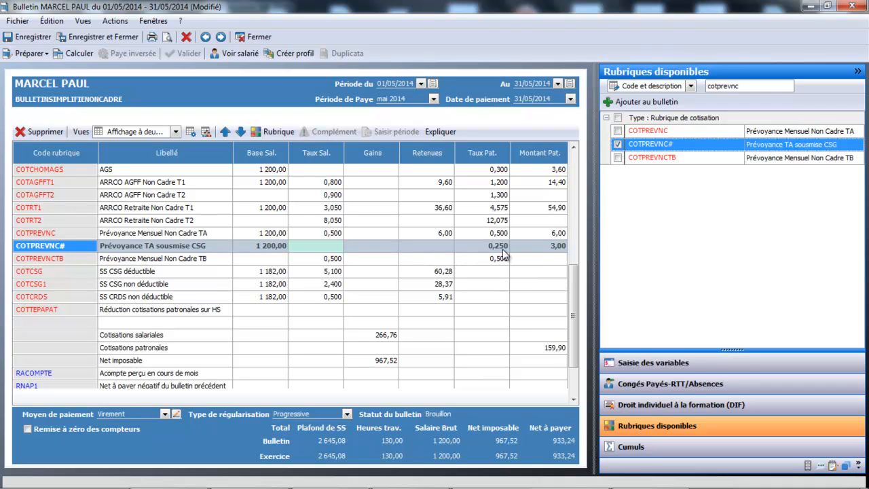
Recalculate and save the May 2014 payslip, and open its print preview.
click(83, 55)
click(169, 36)
click(483, 273)
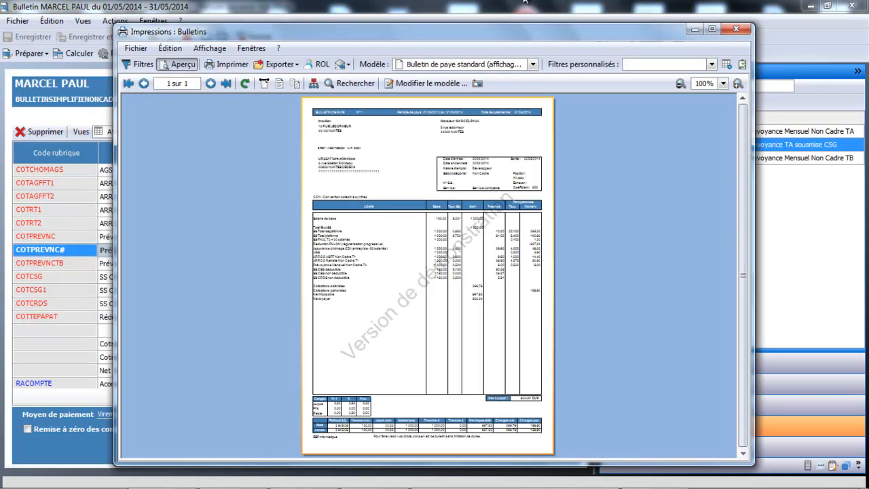
Enlarge the payslip preview to 120%, examine the printed prévoyance and CSG/CRDS lines, and close the preview.
click(738, 83)
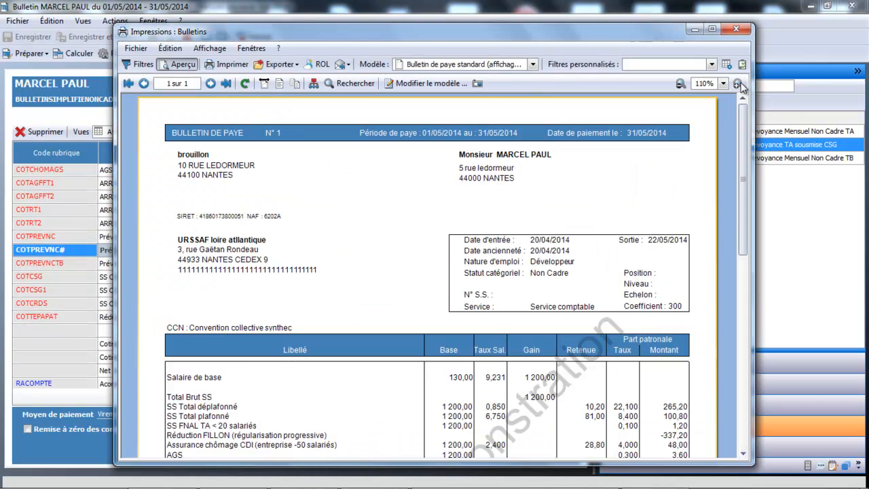
click(711, 29)
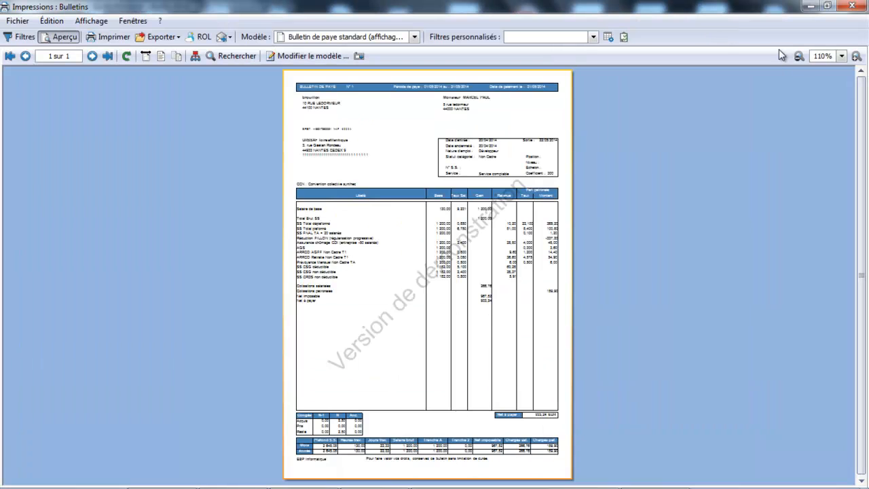
click(856, 56)
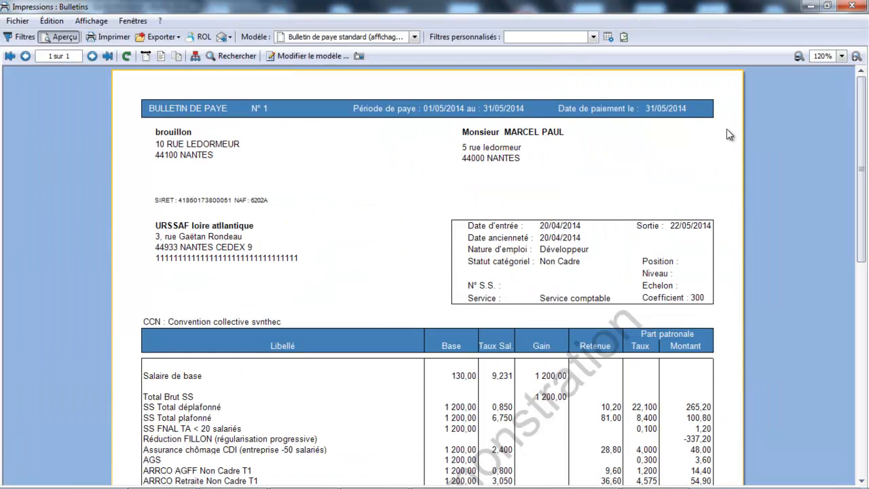
click(860, 480)
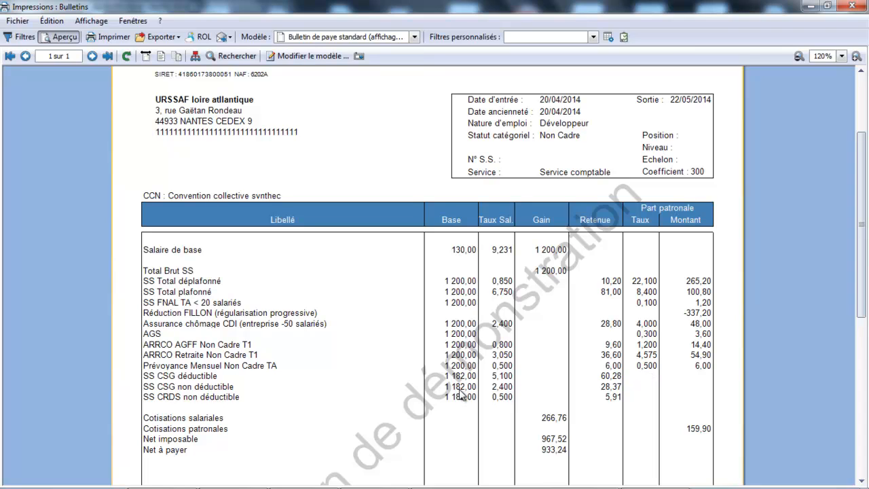
click(849, 6)
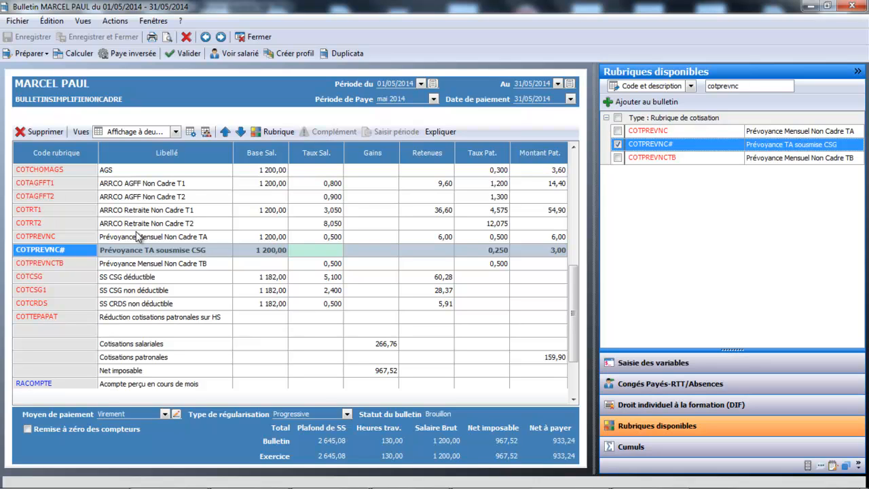
Open item COTPREVNC from its payslip line to check its linked item and employer-share properties, and close the record.
click(74, 235)
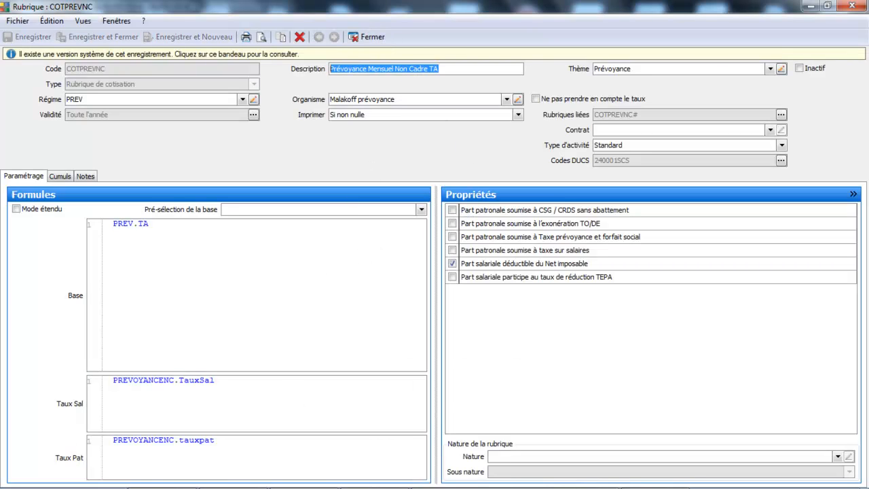
click(372, 36)
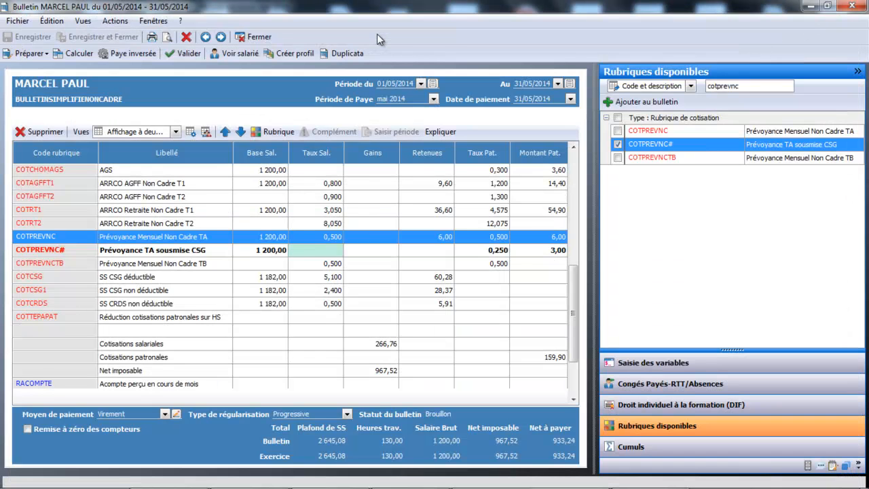